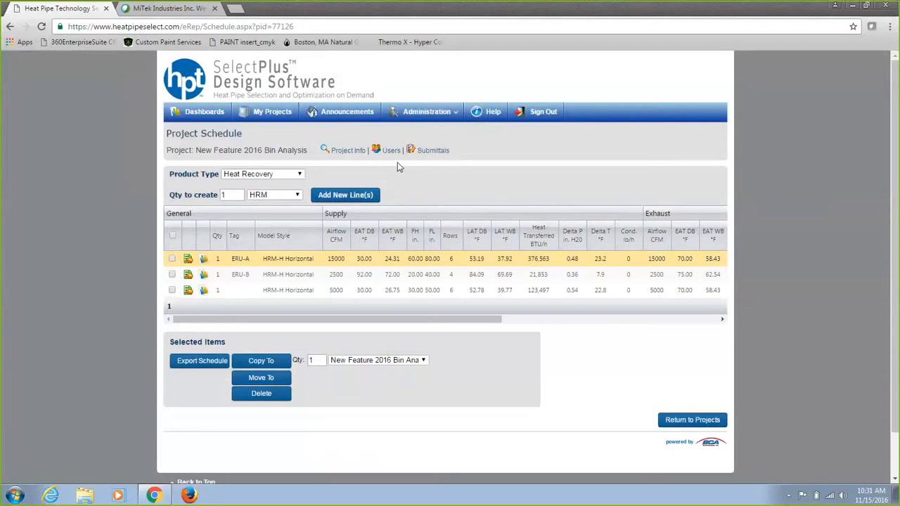
# Recalculate the third HRM schedule line's heat recovery coil selection and open its economic analysis.
pyautogui.click(187, 291)
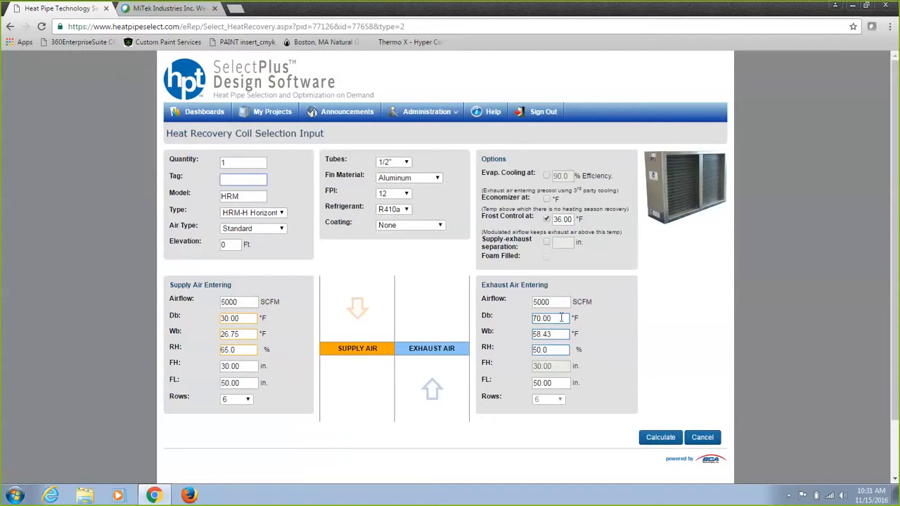
pyautogui.click(661, 437)
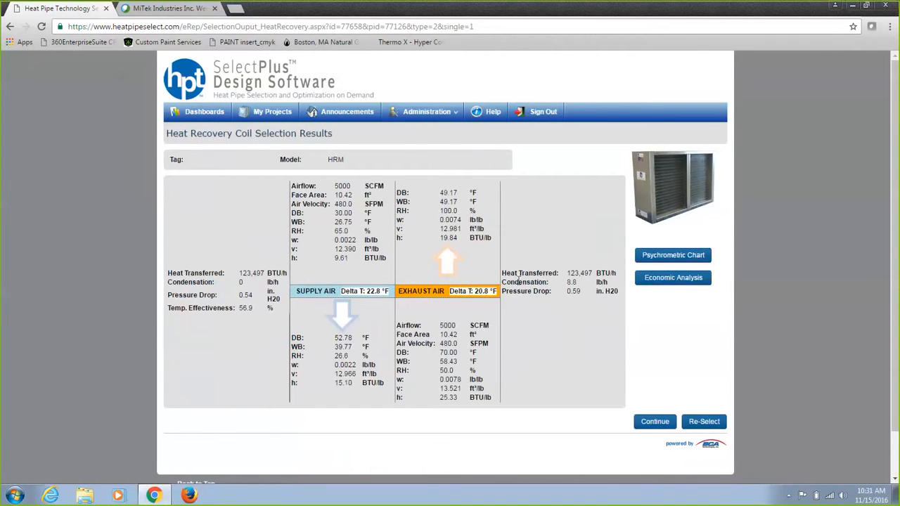
pyautogui.click(684, 281)
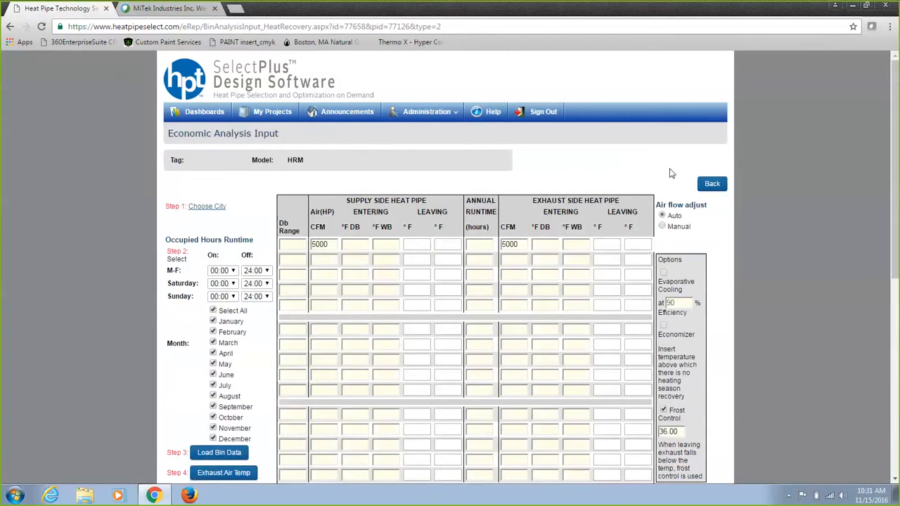
# Choose USA, IL, CHICAGO OHARE INTL AP as the economic analysis city.
pyautogui.moveTo(890, 204); pyautogui.dragTo(887, 243)
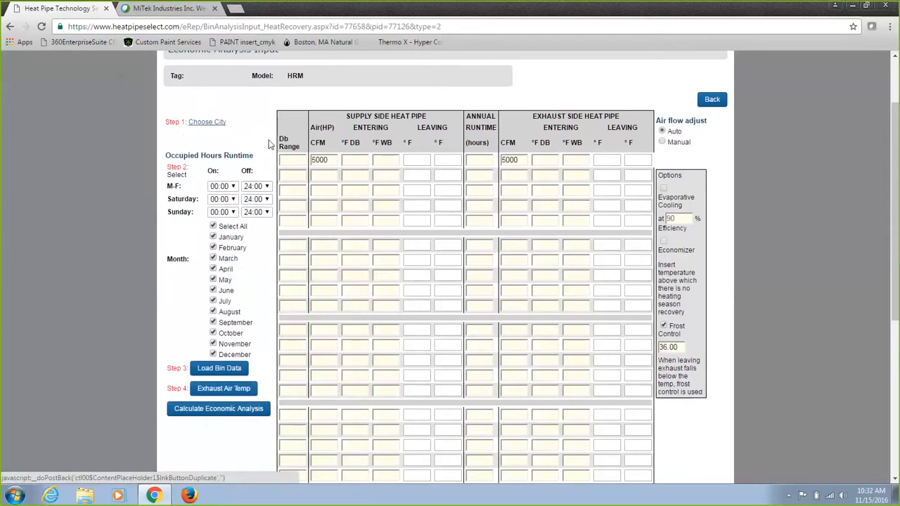
pyautogui.click(211, 123)
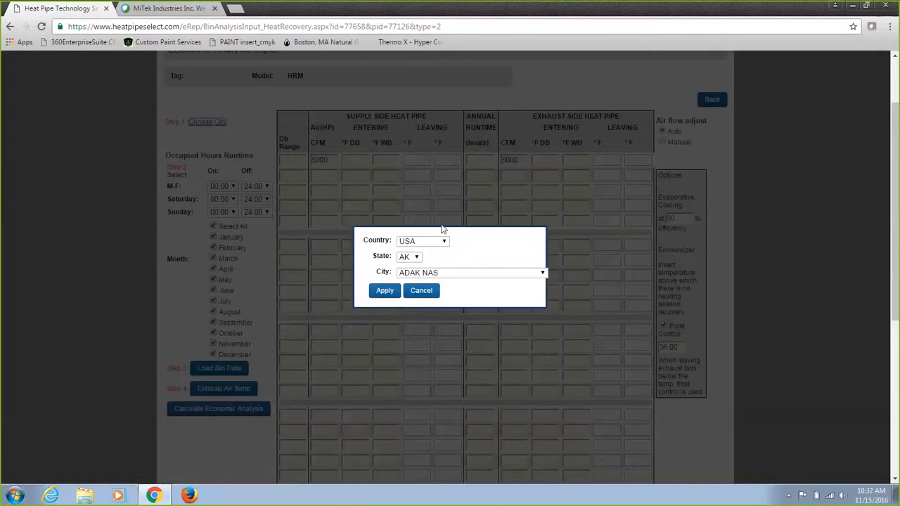
pyautogui.click(416, 257)
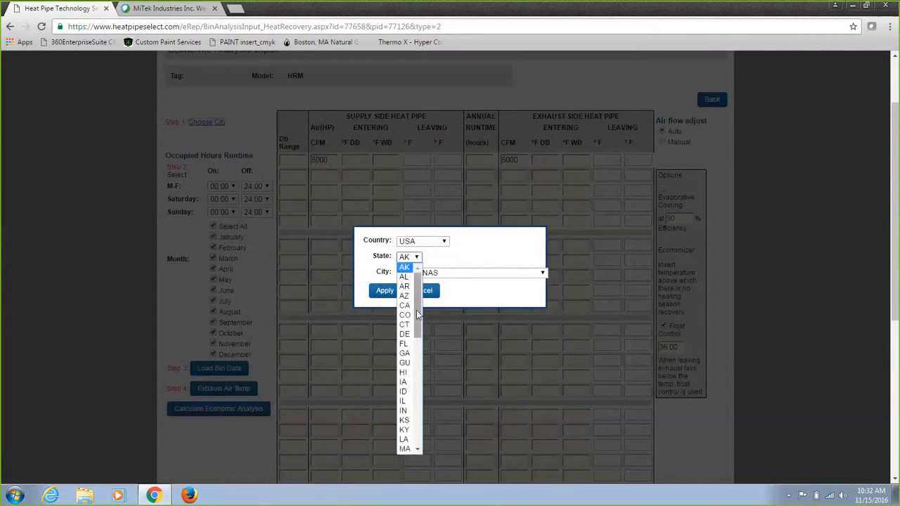
pyautogui.click(403, 404)
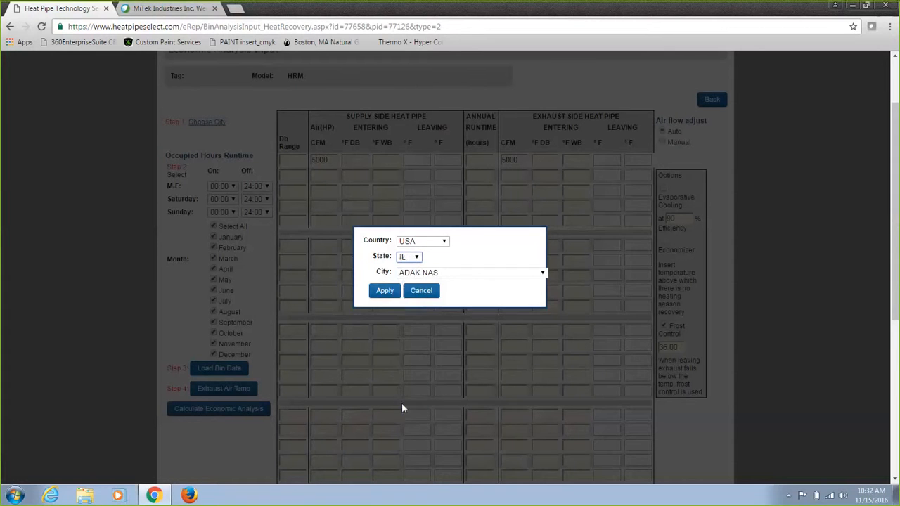
pyautogui.click(459, 274)
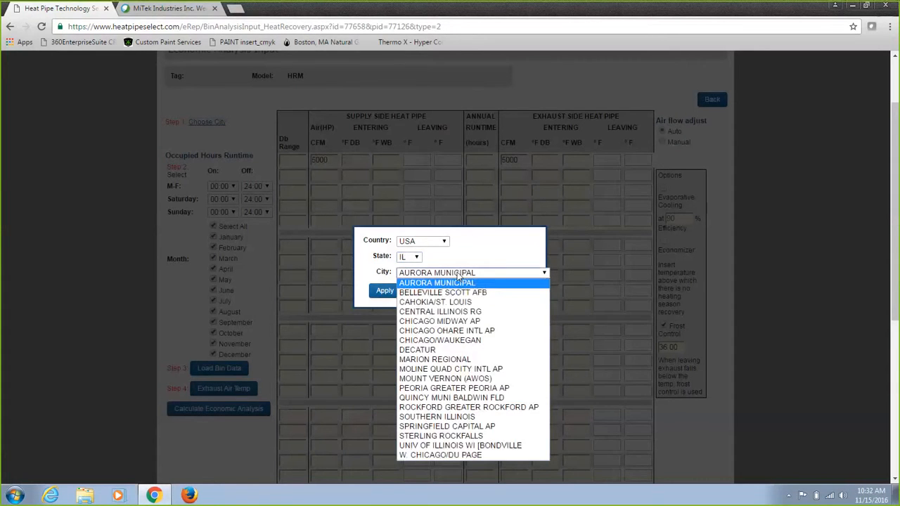
pyautogui.click(446, 330)
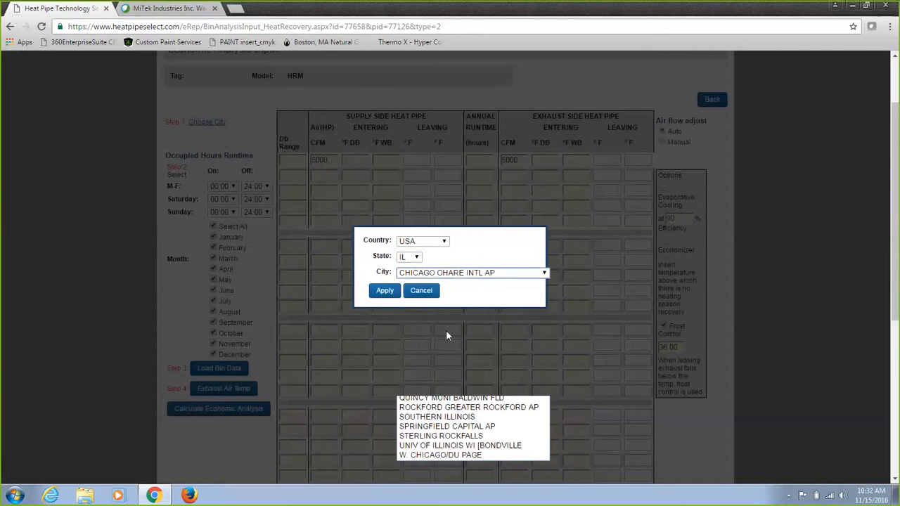
pyautogui.click(386, 292)
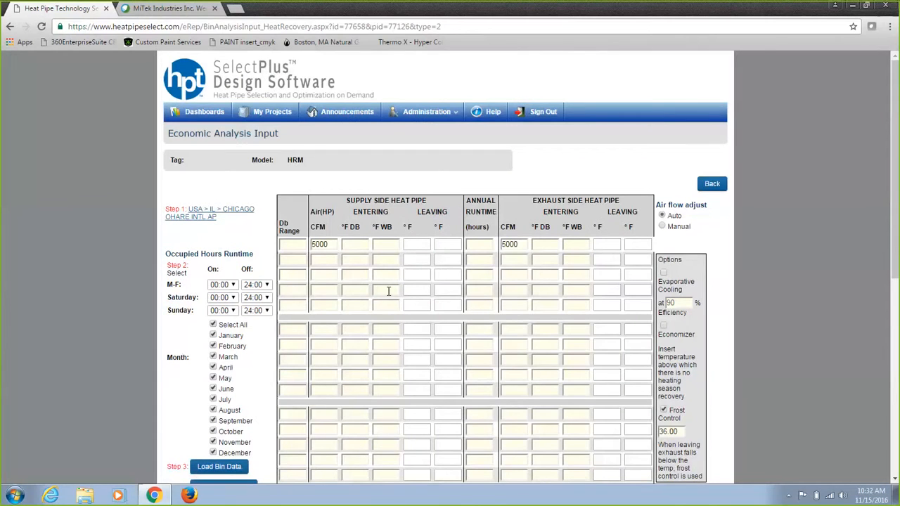
# Load the bin data for the chosen city.
pyautogui.scroll(-2, 887, 202)
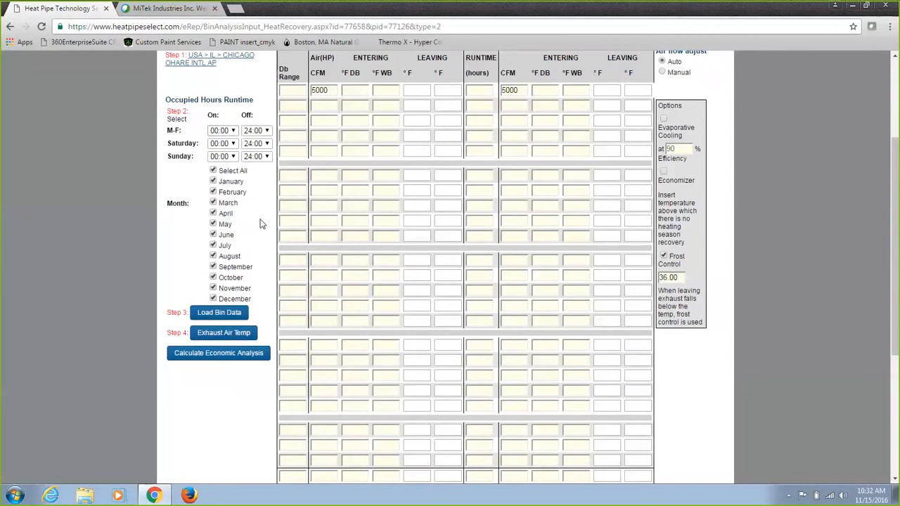
pyautogui.click(231, 315)
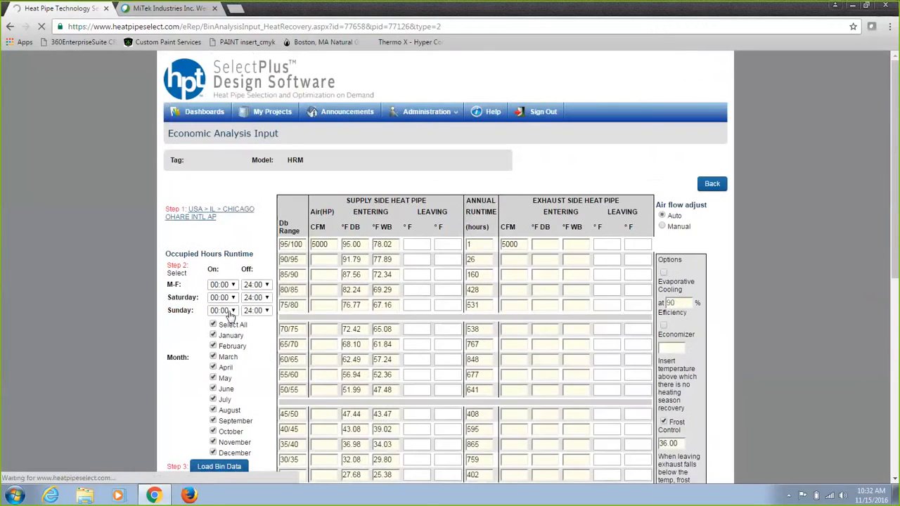
# Set the exhaust air temperature application to Cooling & Heating (2 Exhaust Temps).
pyautogui.moveTo(891, 93); pyautogui.dragTo(894, 157)
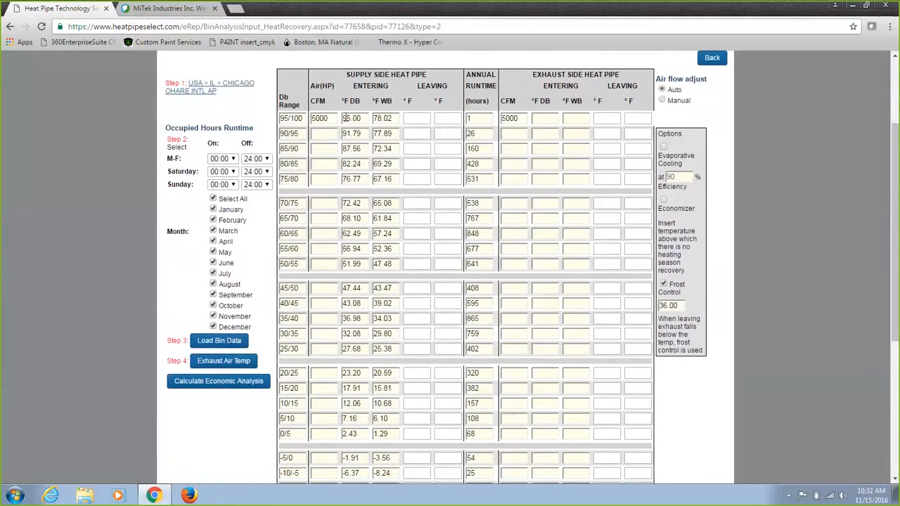
pyautogui.click(213, 363)
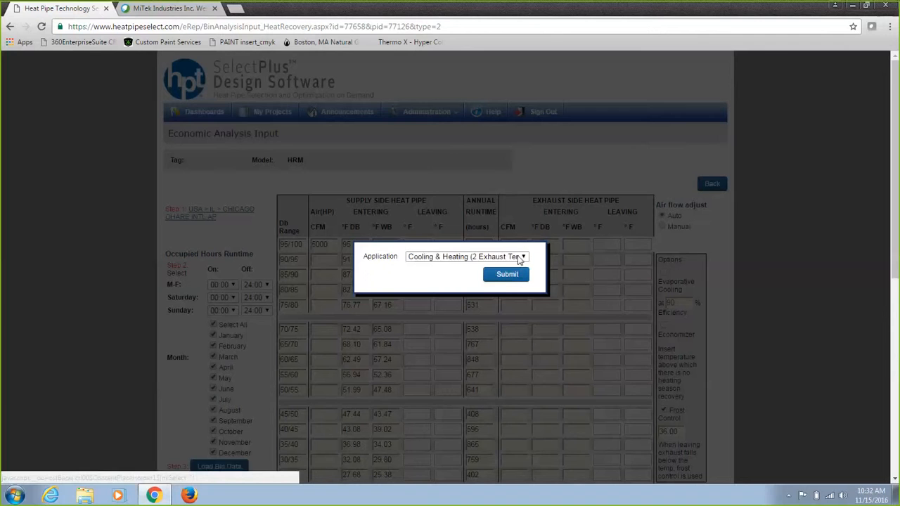
pyautogui.click(522, 258)
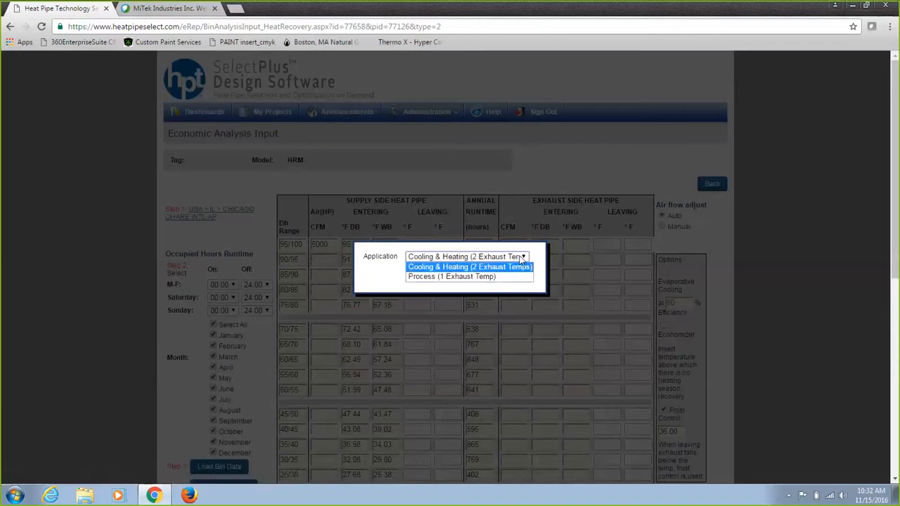
pyautogui.click(471, 270)
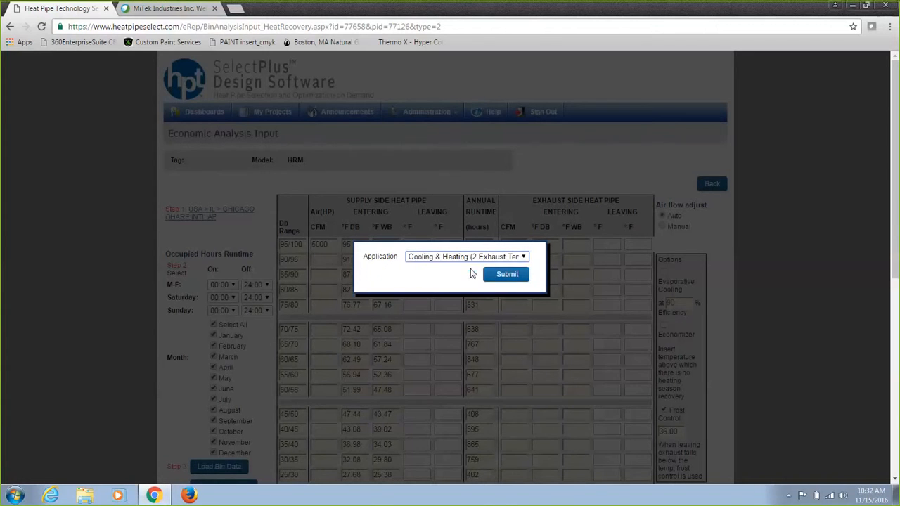
pyautogui.click(512, 276)
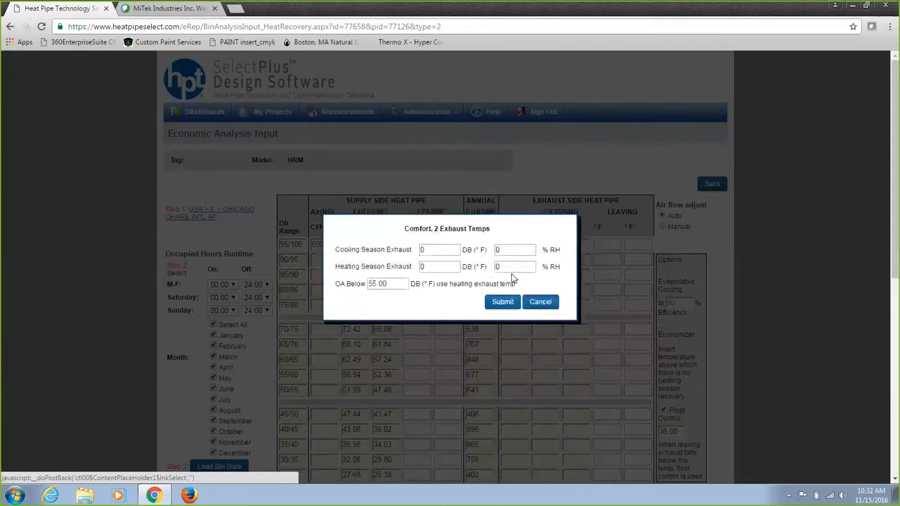
# Enter cooling season exhaust 75 °F DB and 50% RH, heating season exhaust 70 °F DB and 60% RH.
pyautogui.click(443, 248)
pyautogui.doubleClick(442, 248)
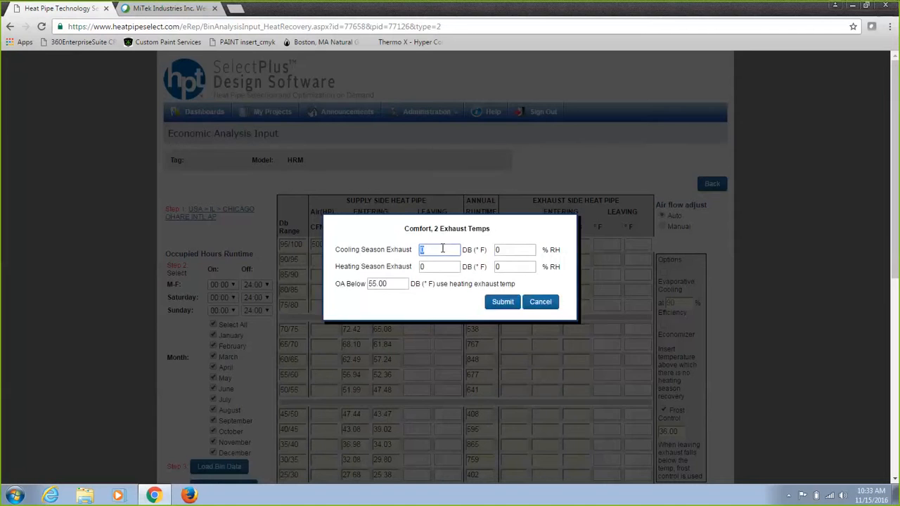
pyautogui.write('75')
pyautogui.click(526, 248)
pyautogui.doubleClick(526, 249)
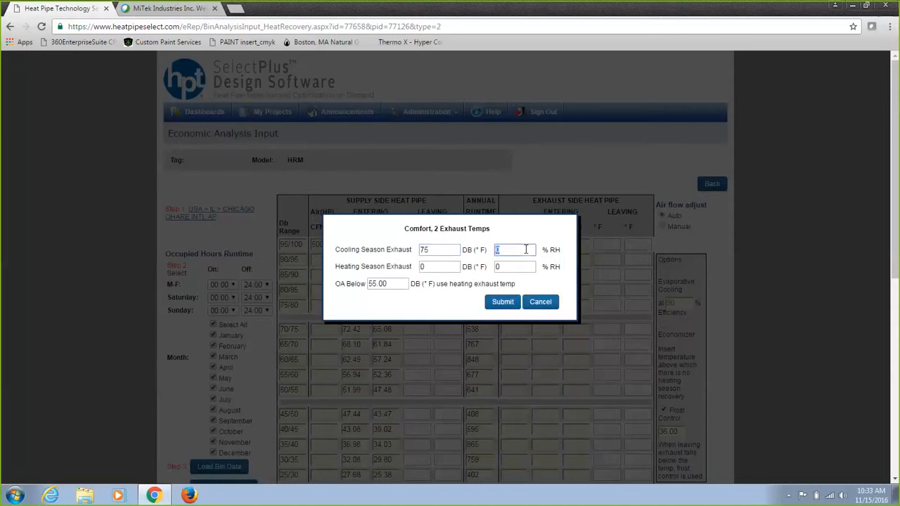
pyautogui.write('50')
pyautogui.doubleClick(437, 268)
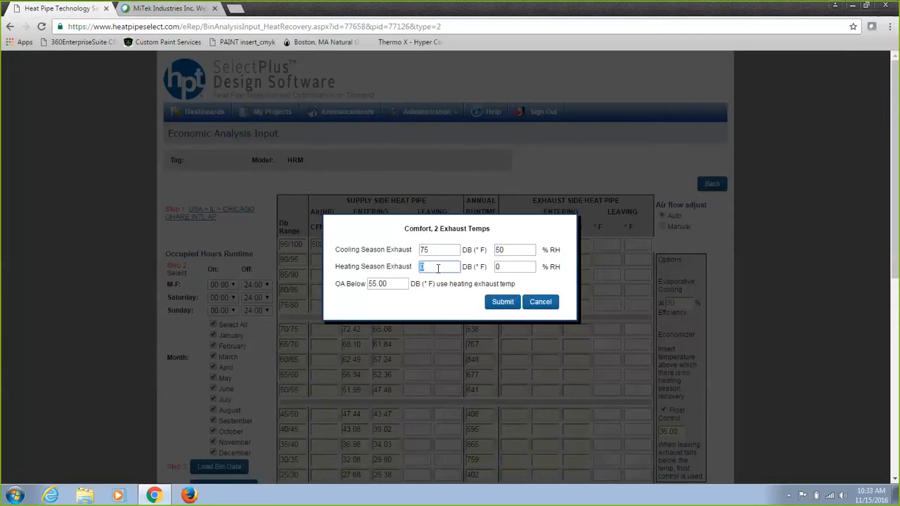
pyautogui.write('70')
pyautogui.doubleClick(517, 267)
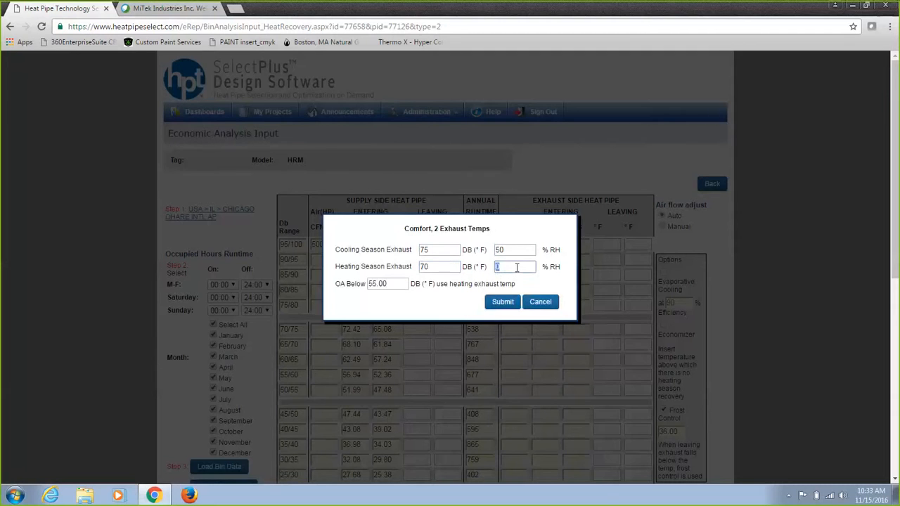
pyautogui.write('60')
pyautogui.click(500, 304)
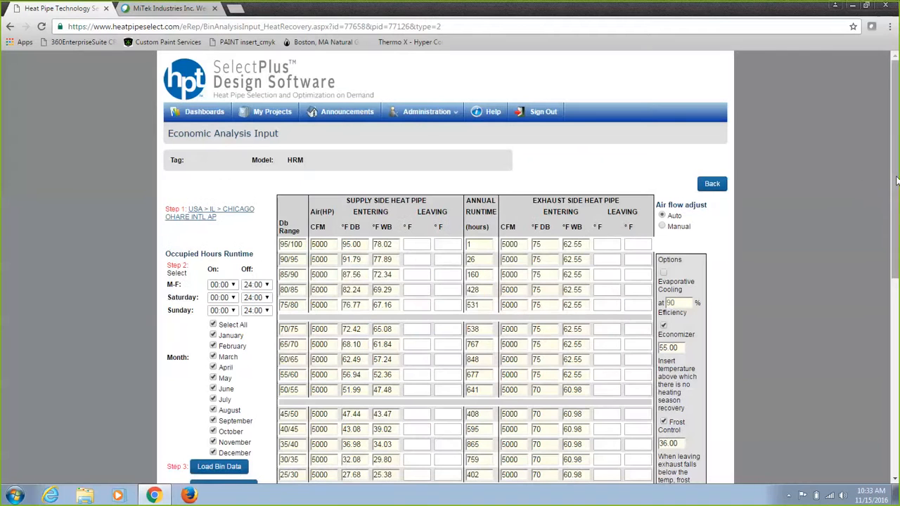
# Calculate the economic analysis and recalculate the savings summary.
pyautogui.moveTo(895, 181); pyautogui.dragTo(893, 229)
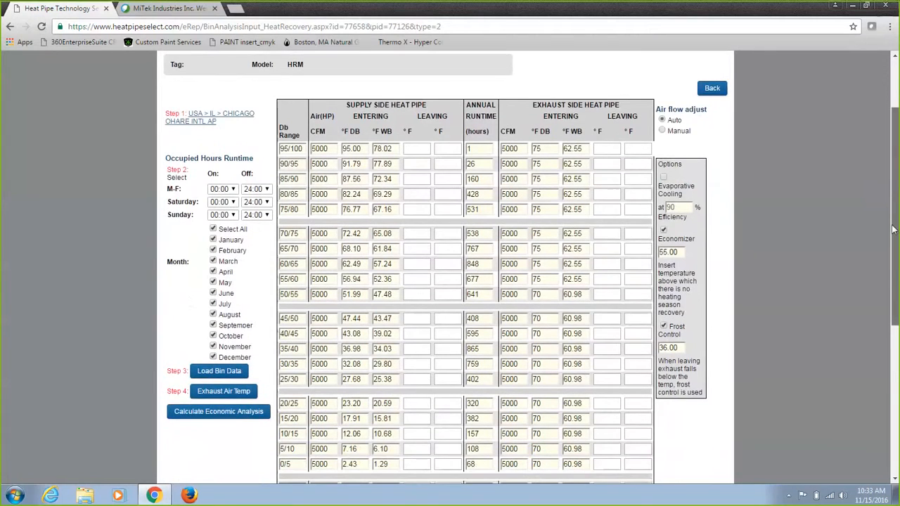
pyautogui.click(231, 415)
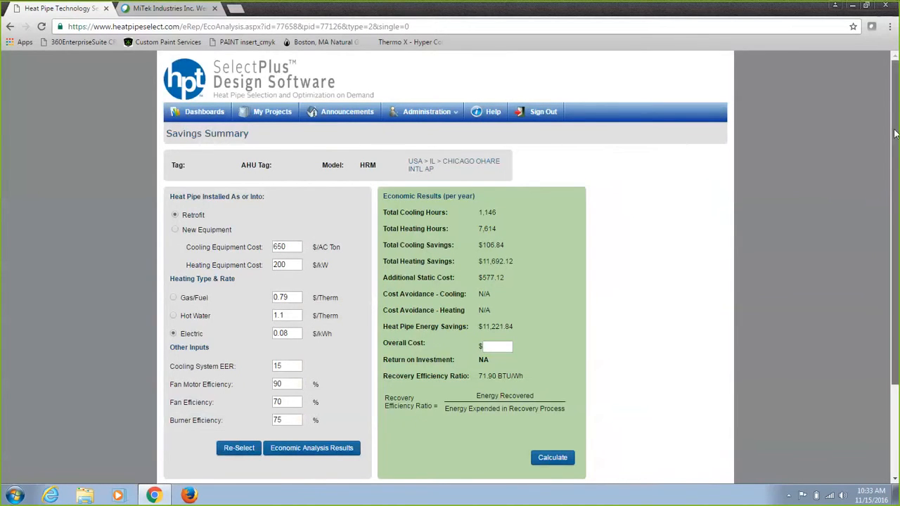
pyautogui.scroll(-1, 895, 164)
pyautogui.scroll(-1, 895, 163)
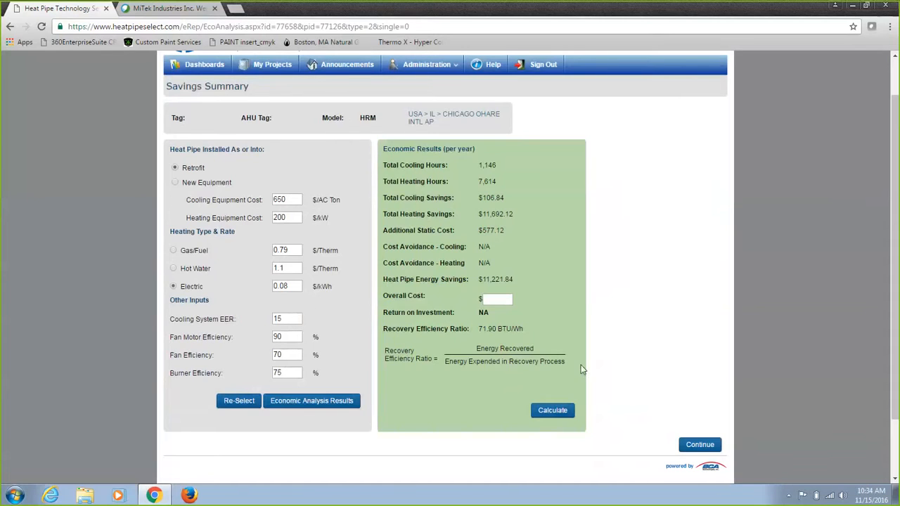
pyautogui.click(552, 411)
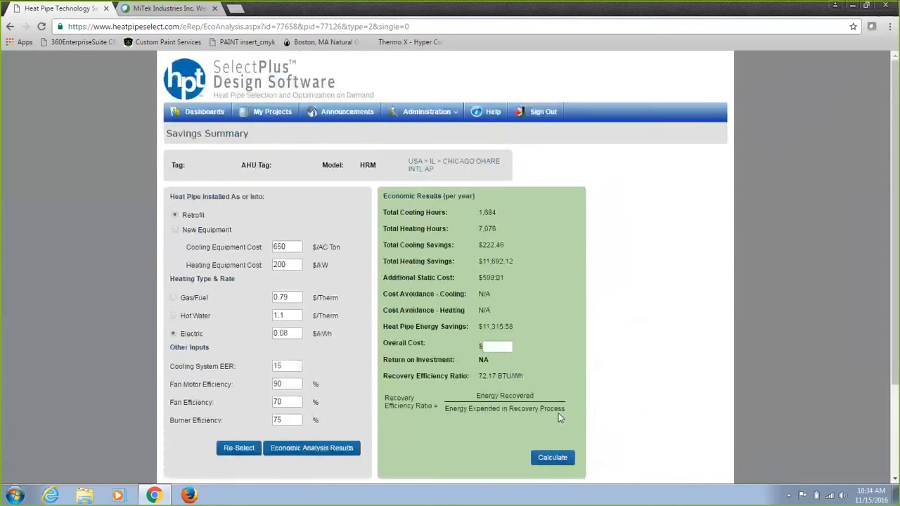
# Continue to the drawing selector and save and close the coil selection.
pyautogui.moveTo(896, 202); pyautogui.dragTo(885, 273)
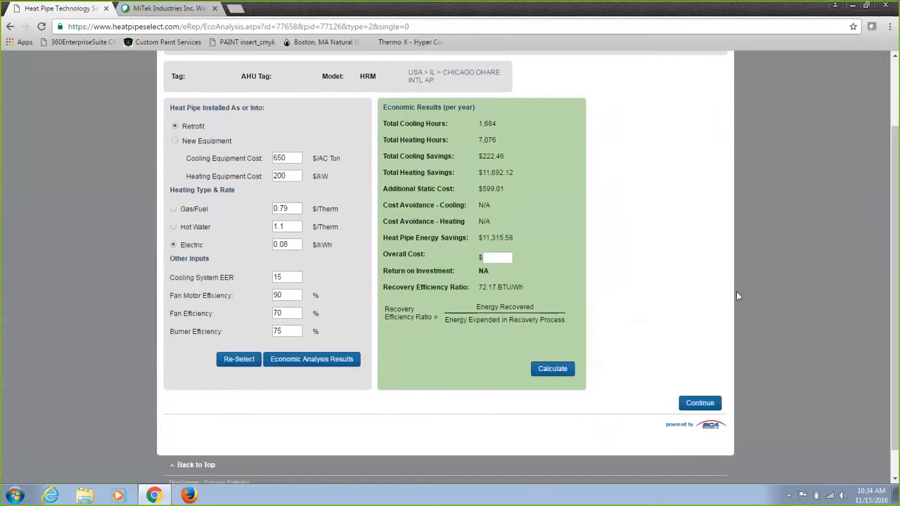
pyautogui.click(694, 404)
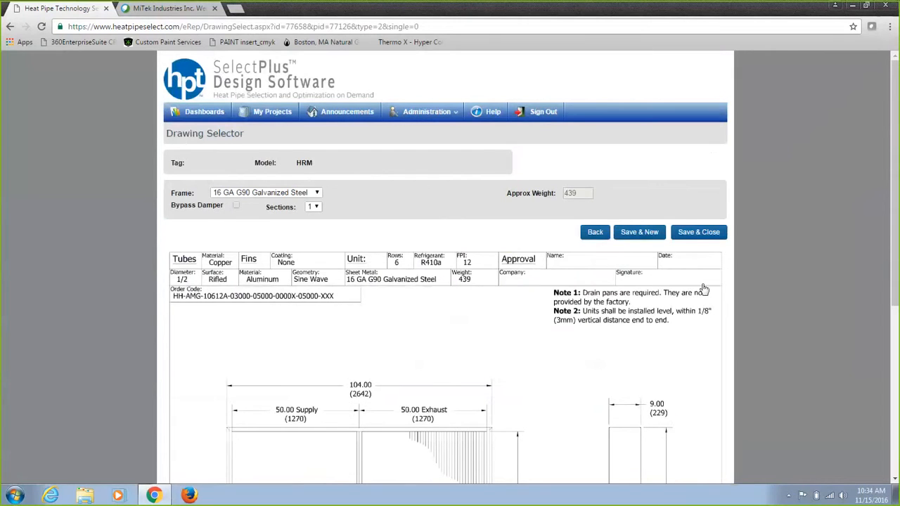
pyautogui.click(698, 232)
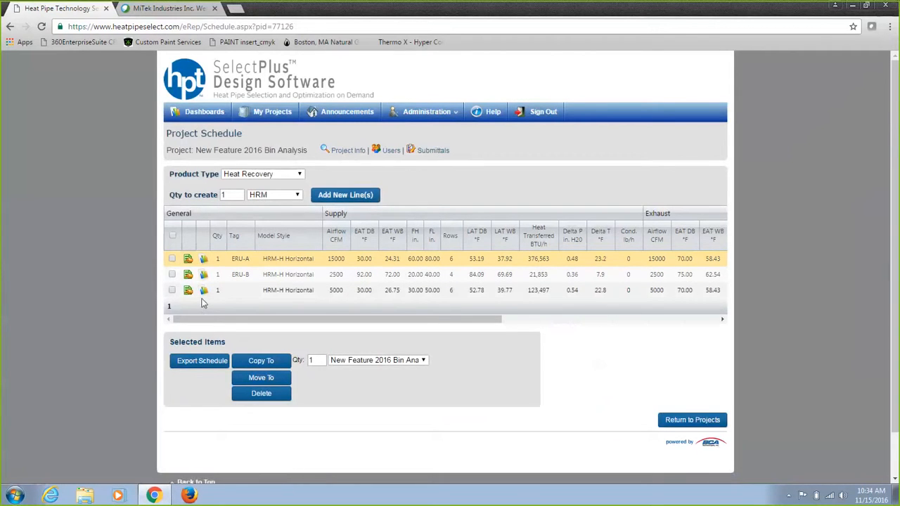
# Generate a report for the third schedule line with the Bin Analysis option.
pyautogui.click(205, 293)
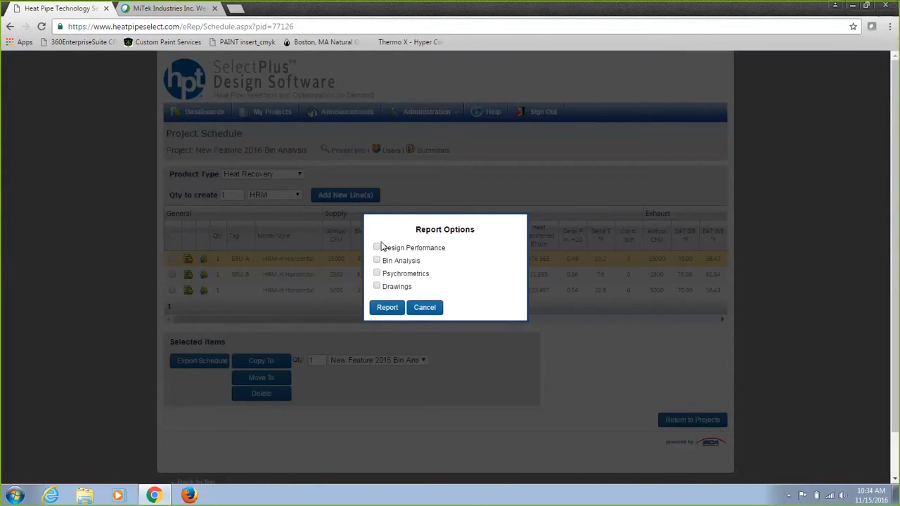
pyautogui.click(378, 261)
pyautogui.click(394, 308)
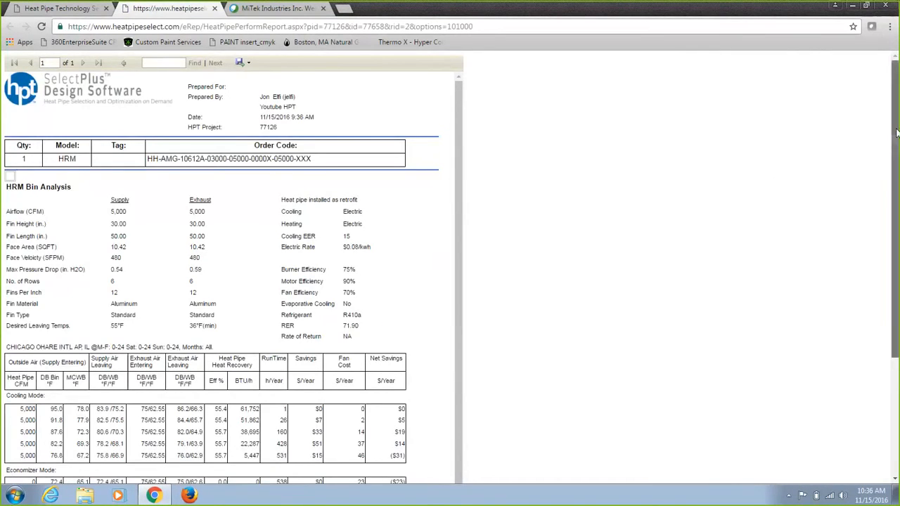
# Review the bin analysis report's mode tables and net savings column, then close the report tab.
pyautogui.moveTo(897, 134); pyautogui.dragTo(891, 304)
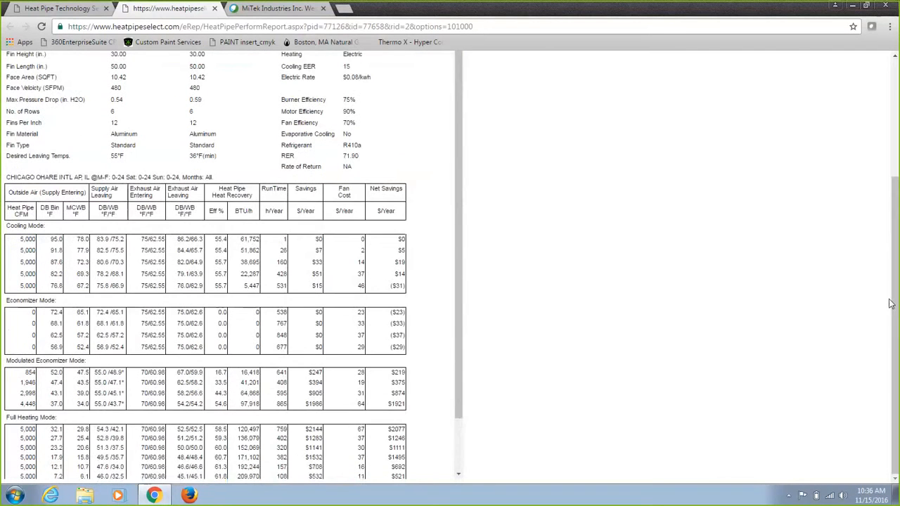
pyautogui.moveTo(460, 263); pyautogui.dragTo(428, 307)
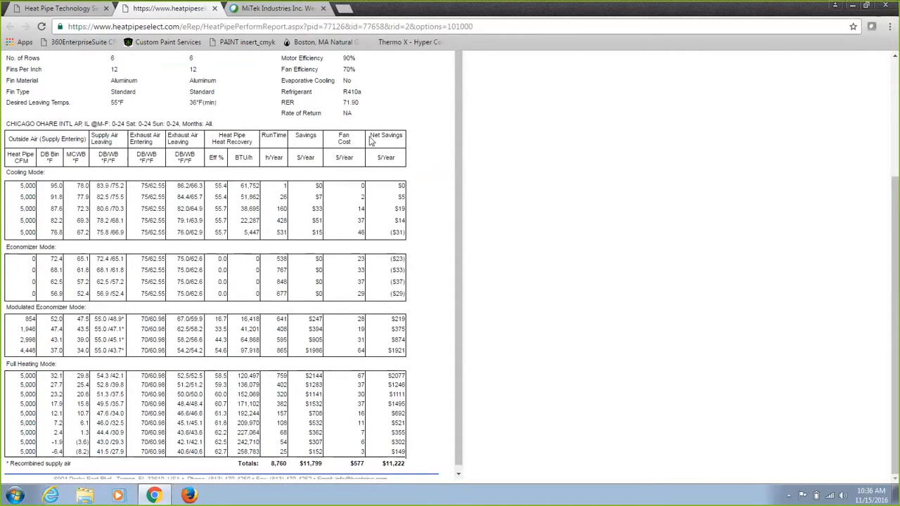
pyautogui.moveTo(370, 134); pyautogui.dragTo(405, 139)
pyautogui.click(215, 8)
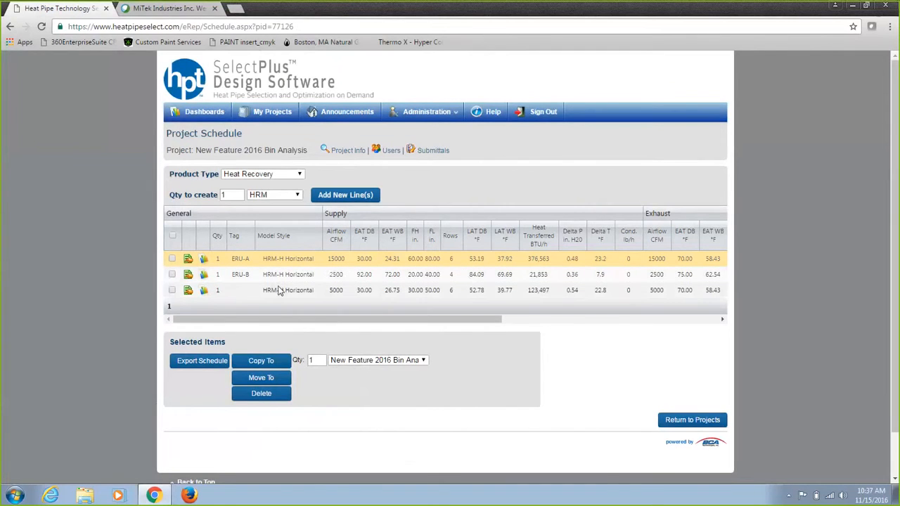